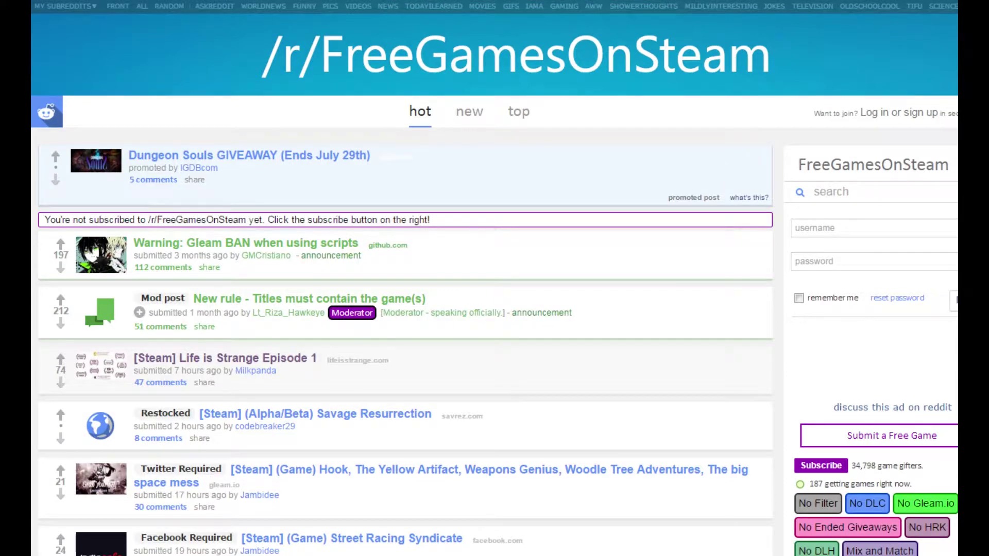
scroll(494, 309, "down", 3)
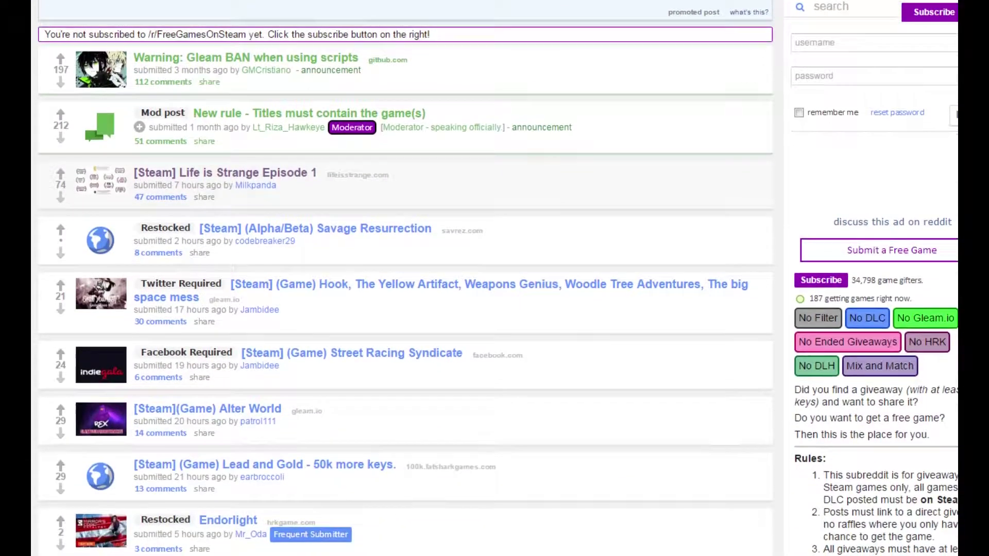
scroll(495, 309, "down", 1)
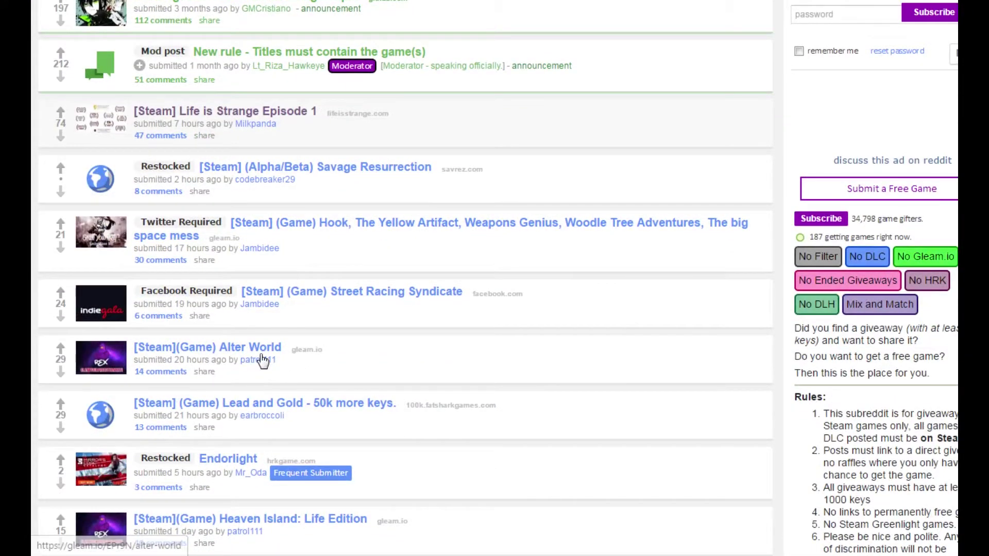
scroll(432, 347, "down", 3)
scroll(491, 387, "down", 3)
scroll(556, 353, "down", 1)
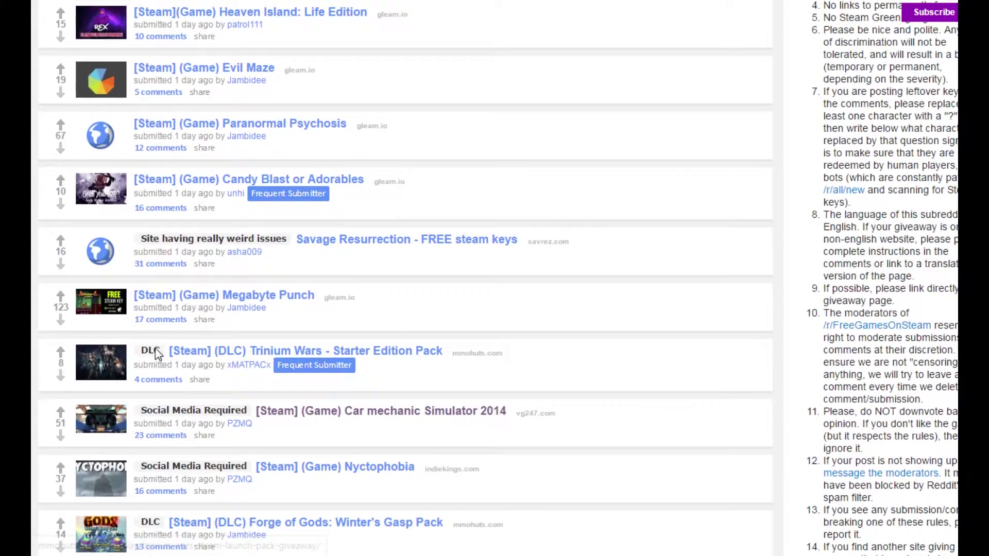
scroll(372, 440, "down", 1)
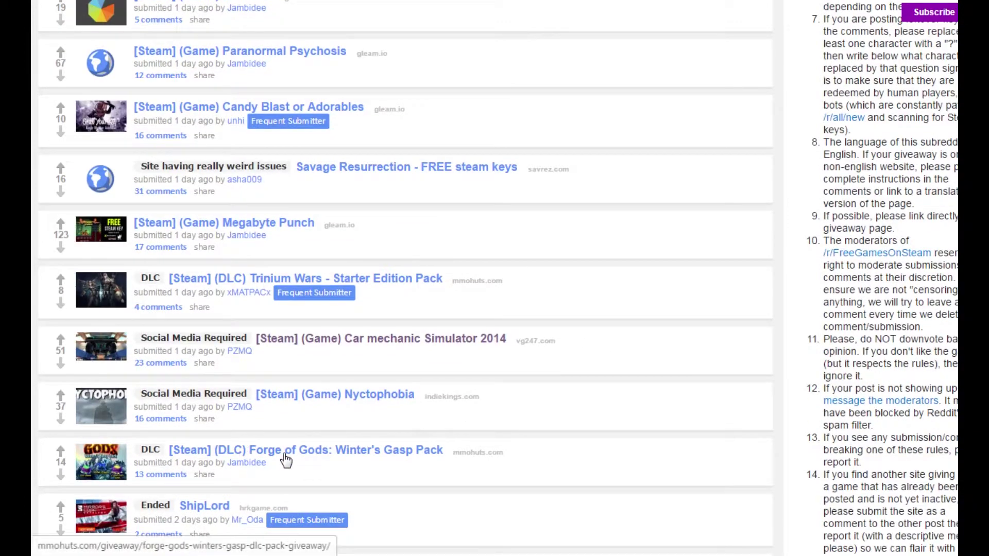
scroll(502, 440, "down", 1)
scroll(543, 429, "down", 1)
scroll(533, 426, "down", 1)
scroll(530, 426, "down", 1)
scroll(510, 424, "down", 1)
scroll(476, 419, "down", 1)
scroll(448, 413, "down", 1)
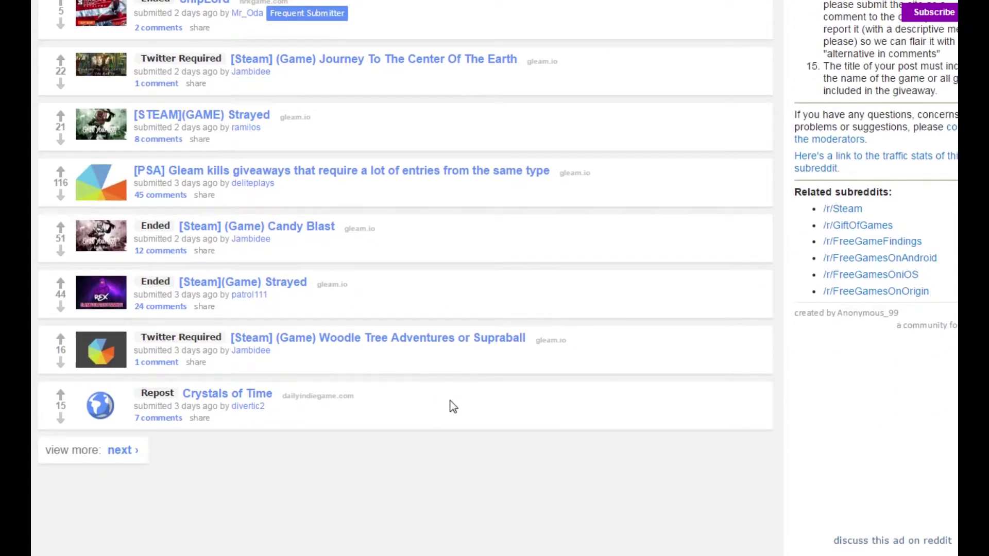
scroll(502, 399, "up", 3)
scroll(626, 391, "up", 3)
scroll(627, 393, "up", 1)
scroll(627, 392, "up", 3)
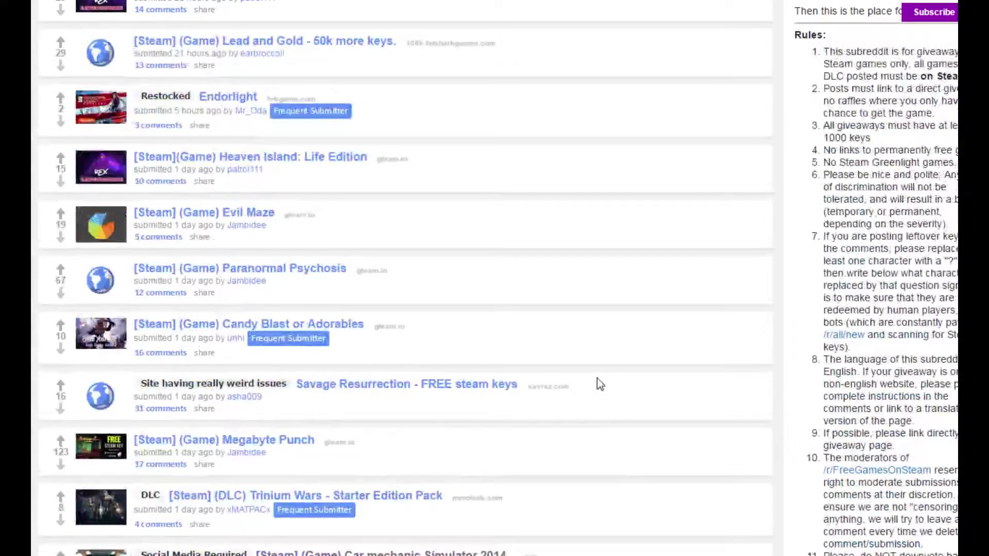